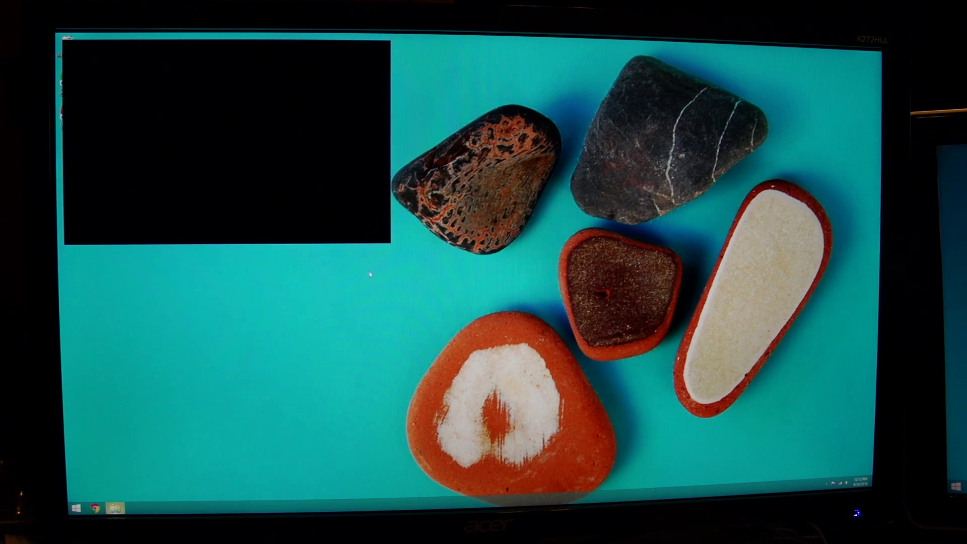
Step: Move a File Explorer window beneath the black rectangle to test it, then close Explorer
left_click(115, 507)
mouse_move(499, 94)
left_mouse_down()
mouse_move(333, 43)
mouse_move(453, 112)
left_mouse_up()
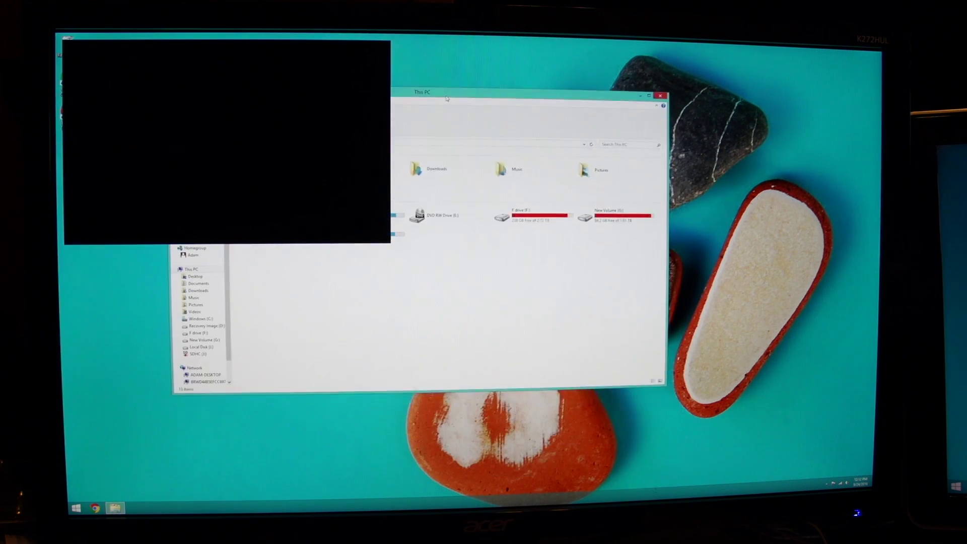
left_click(404, 41)
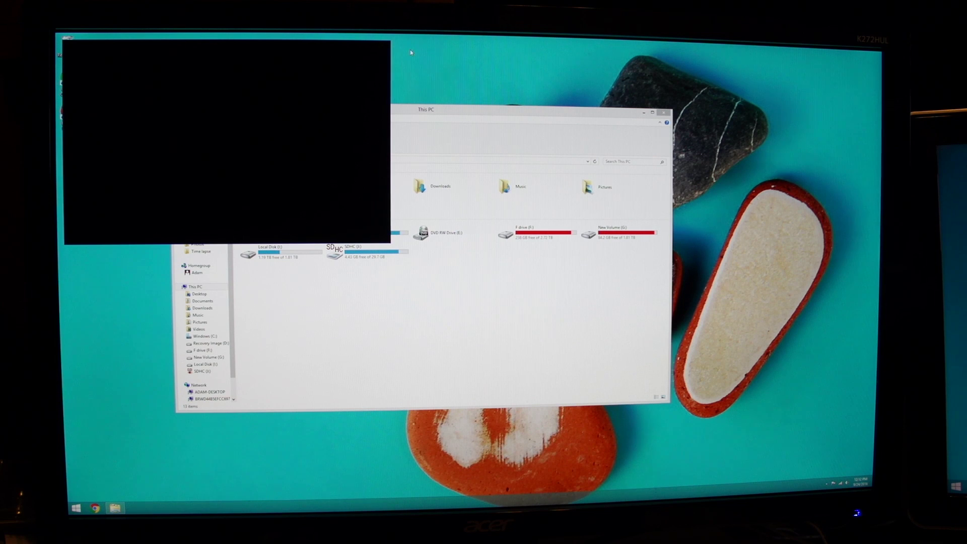
left_click_drag(453, 110, 477, 106)
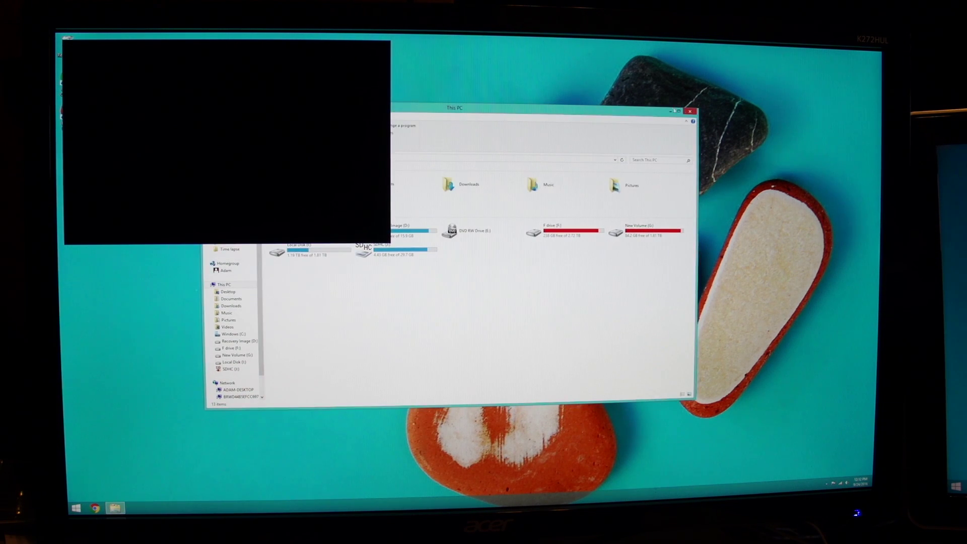
left_click(687, 111)
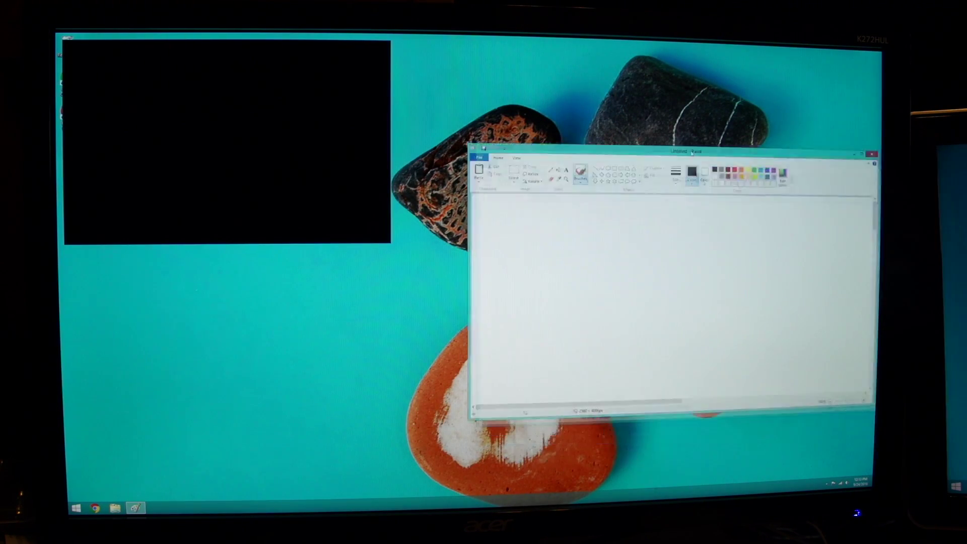
Step: Paste the desktop screenshot into Paint on the main monitor, then close Paint
mouse_move(947, 149)
left_mouse_down()
mouse_move(612, 39)
mouse_move(753, 143)
mouse_move(791, 126)
left_mouse_up()
key("ctrl+v")
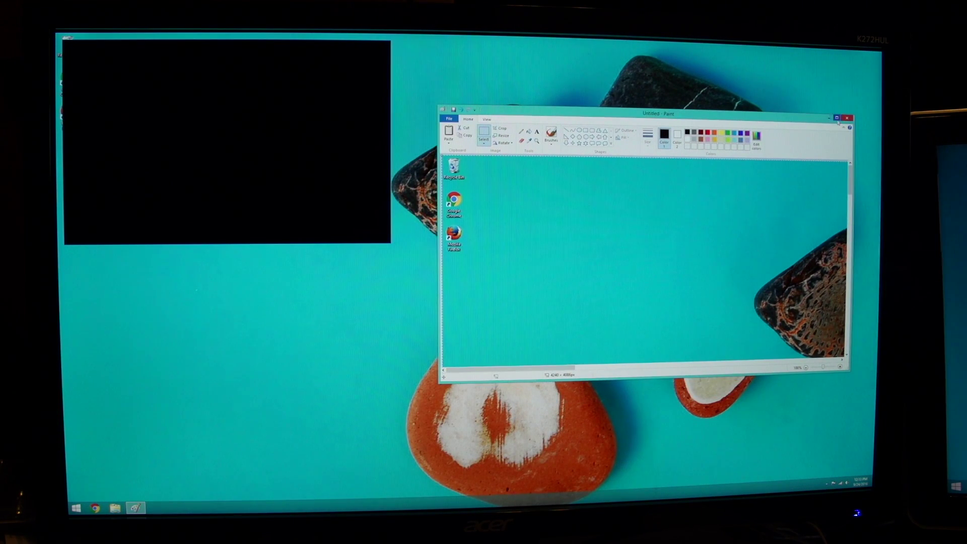
left_click(848, 118)
Step: Discard the pasted screenshot with Don't Save so Paint closes
left_click(662, 249)
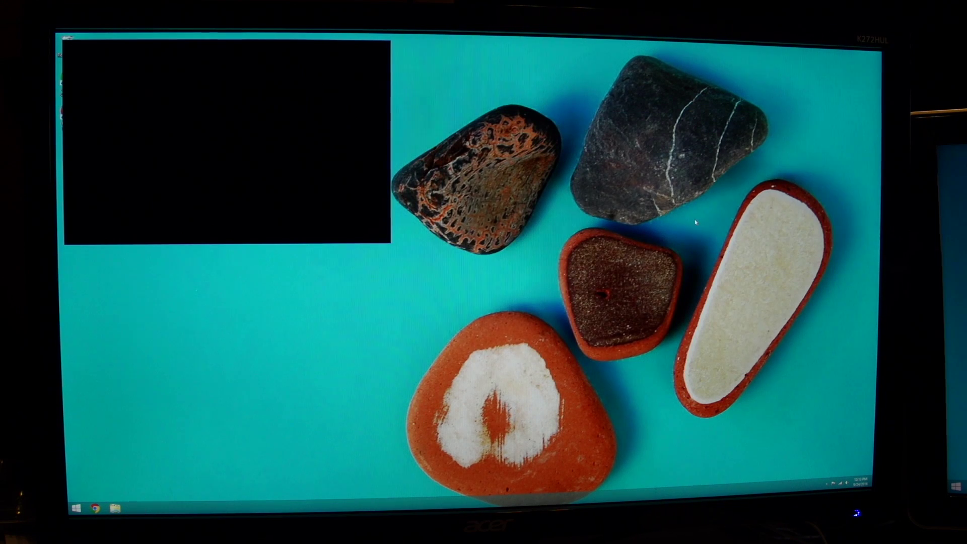